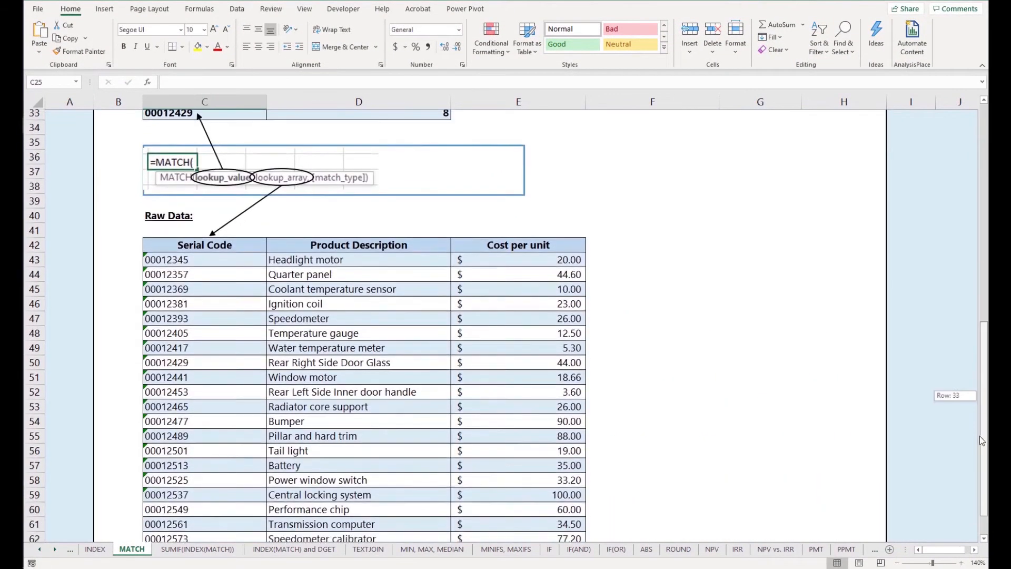
- Select the Serial Code column of the Raw Data table, including its header, in C42:C62
click(179, 238)
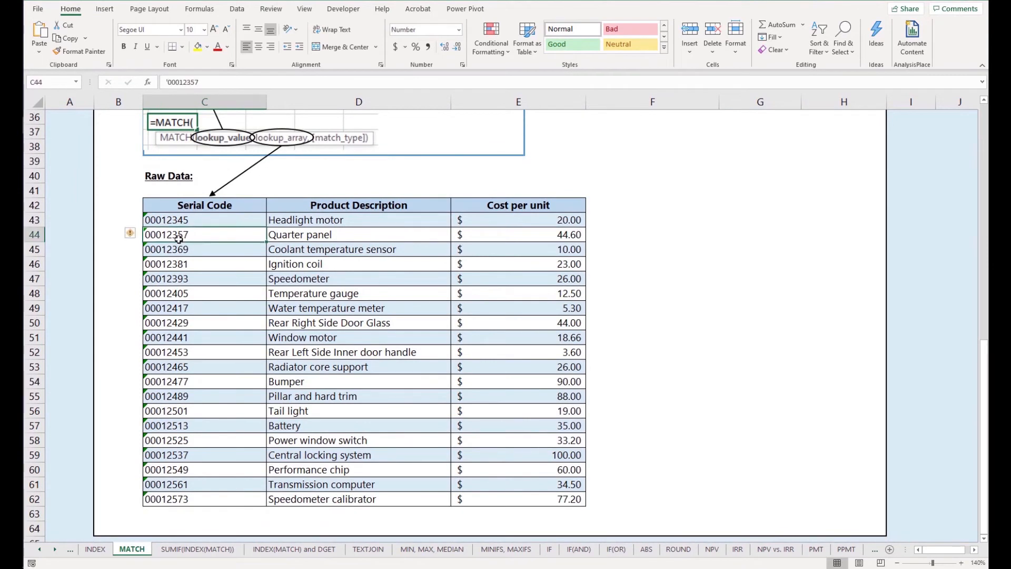
key(Up)
key(Up)
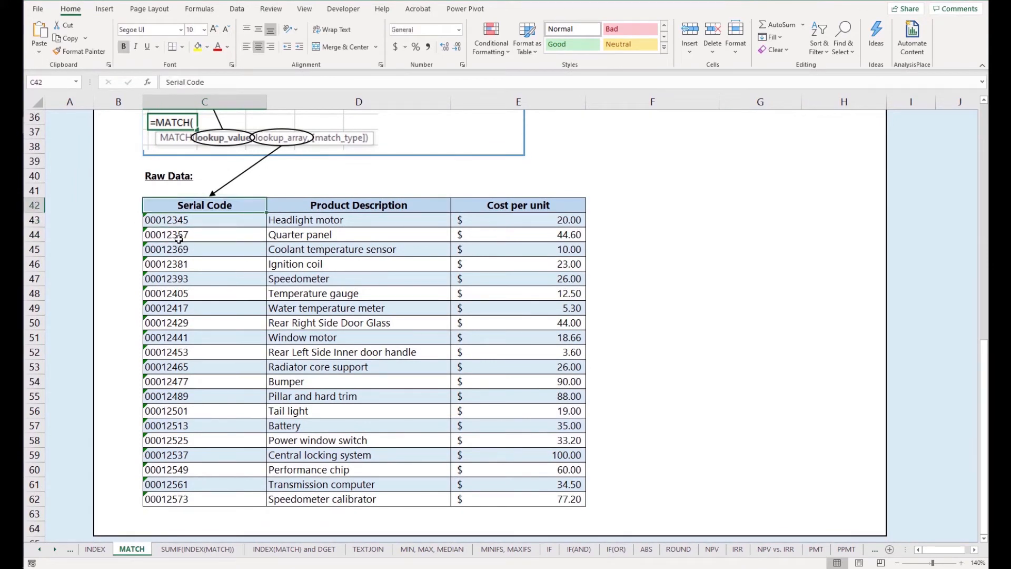
key(ctrl+shift+Down)
key(ctrl+shift+Right)
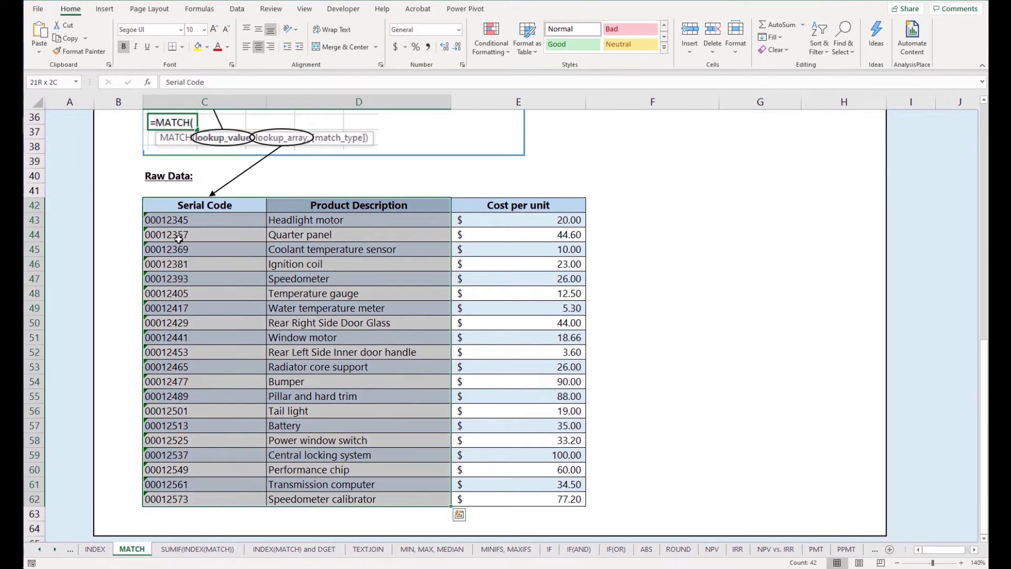
key(ctrl+shift+Right)
key(shift+Left)
key(shift+Left)
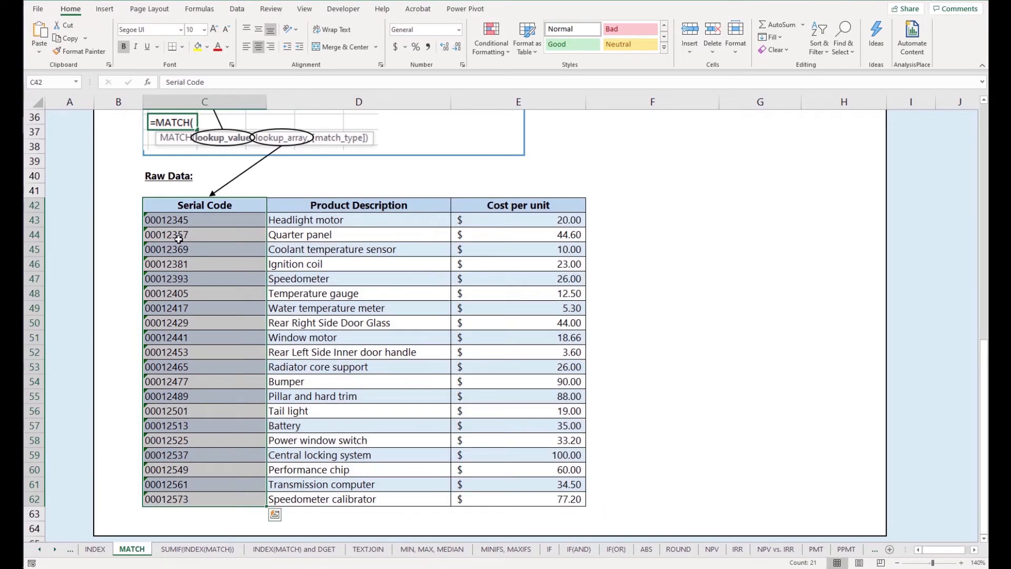
- Select only the serial codes below the header, C43:C62, as the range MATCH searches
click(179, 239)
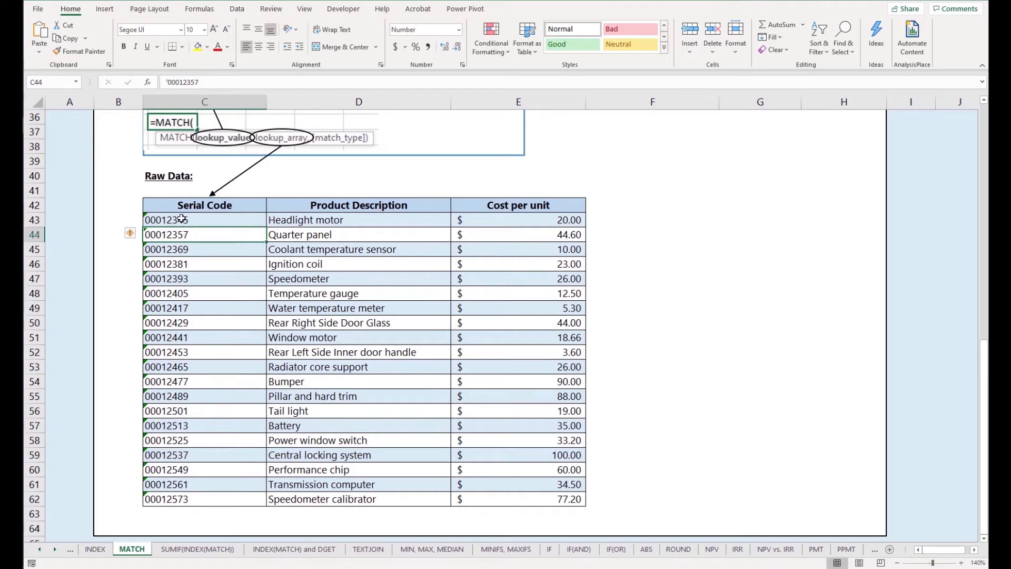
click(182, 216)
key(ctrl+shift+Down)
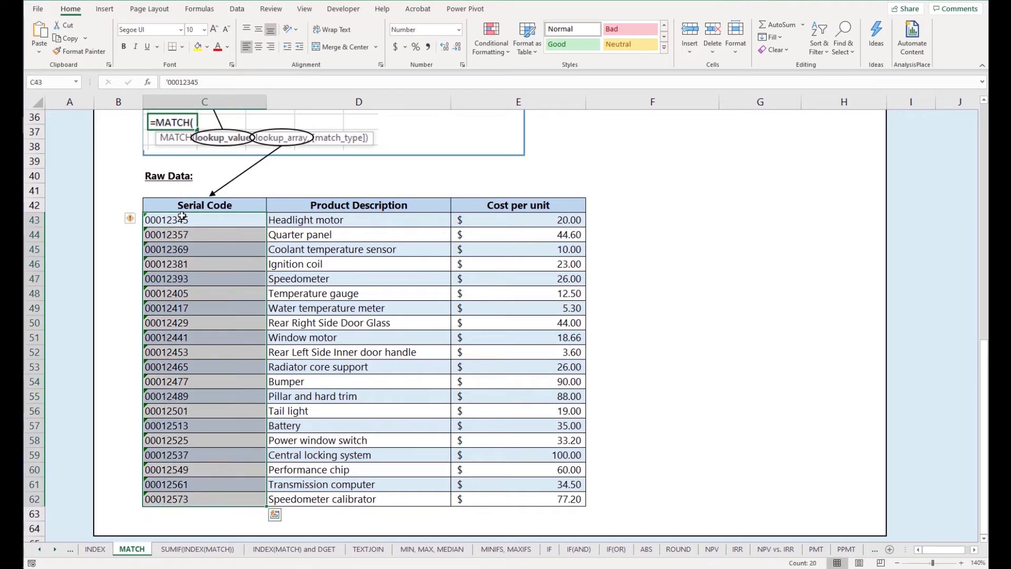
- Select the lookup serial code in C33 and compare it with the MATCH syntax diagram and the Raw Data table
scroll(181, 215, up, 5)
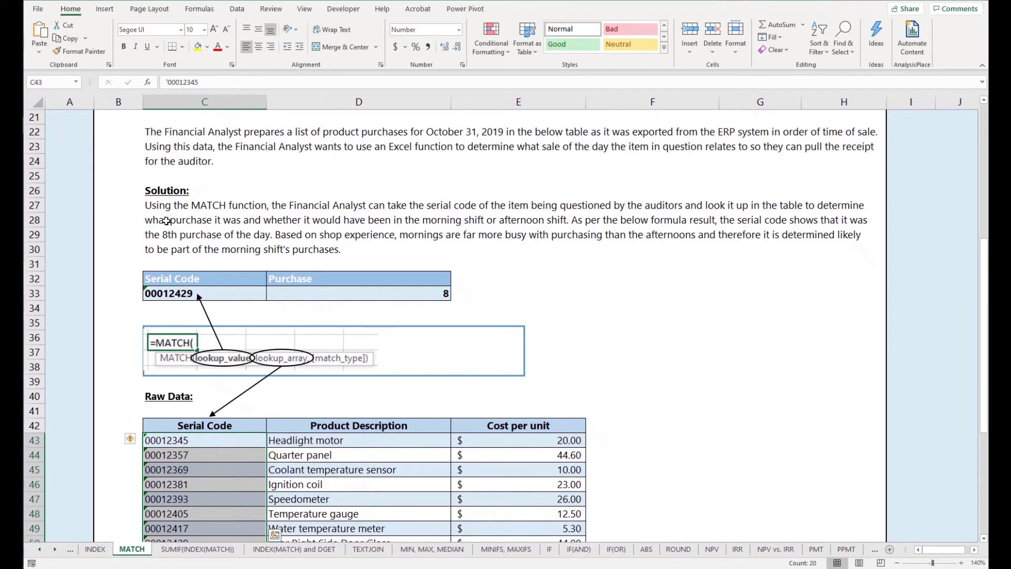
click(225, 292)
scroll(225, 292, down, 1)
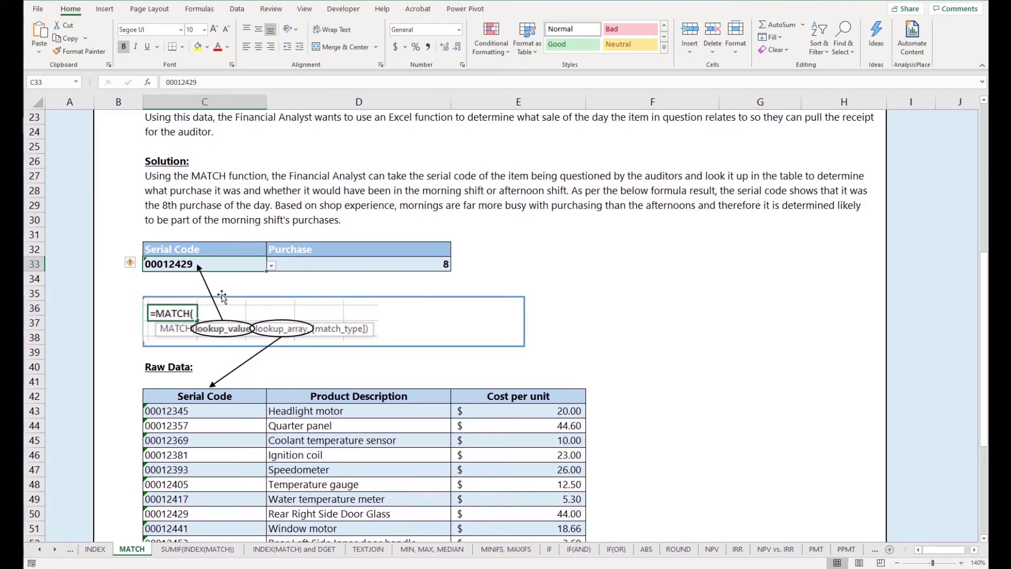
scroll(222, 296, down, 2)
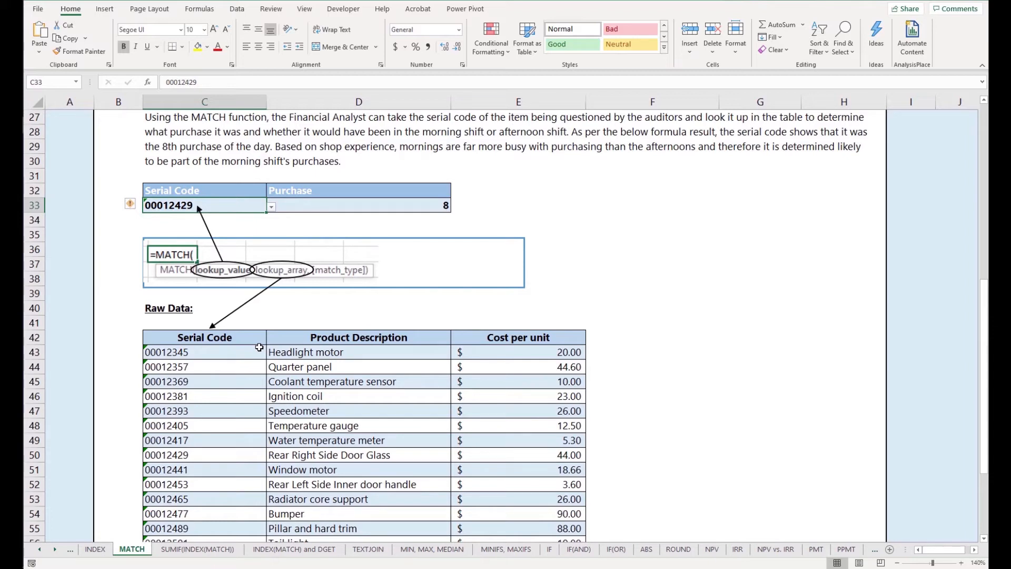
scroll(316, 200, up, 1)
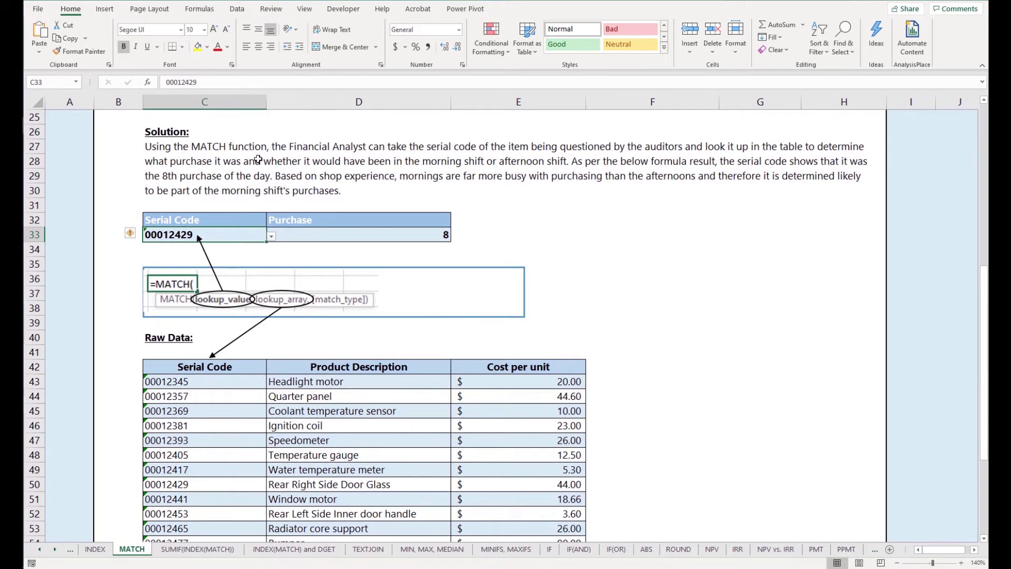
- Open the MATCH formula in the Purchase cell D33 and inspect its lookup value, lookup array and match type arguments
double_click(298, 234)
scroll(370, 221, down, 1)
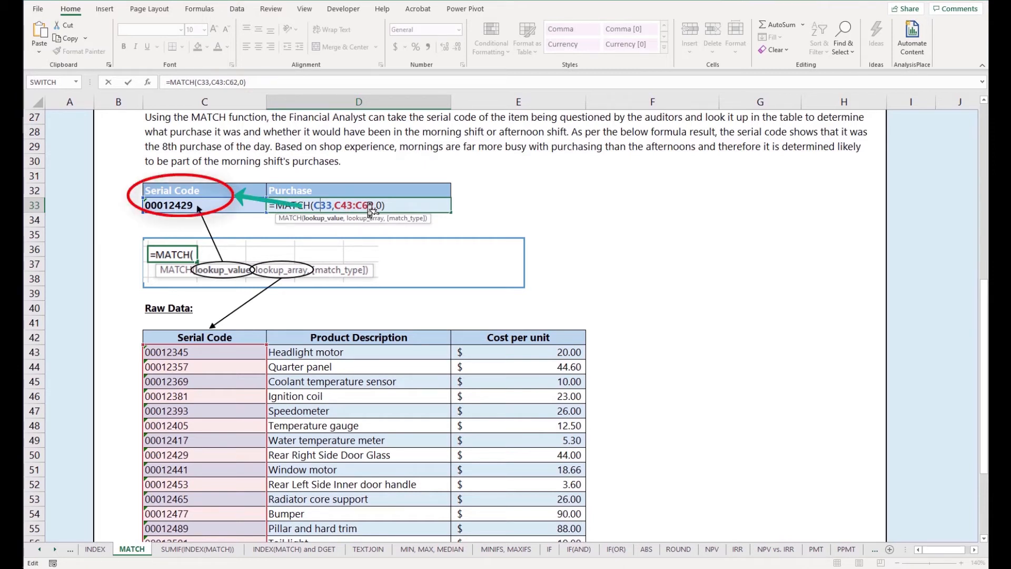
click(370, 206)
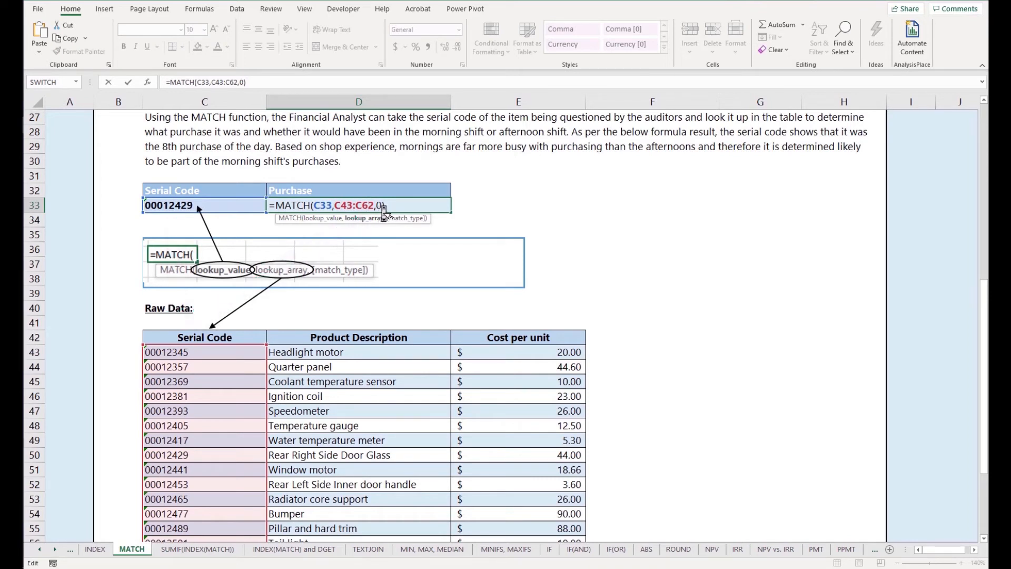
click(382, 210)
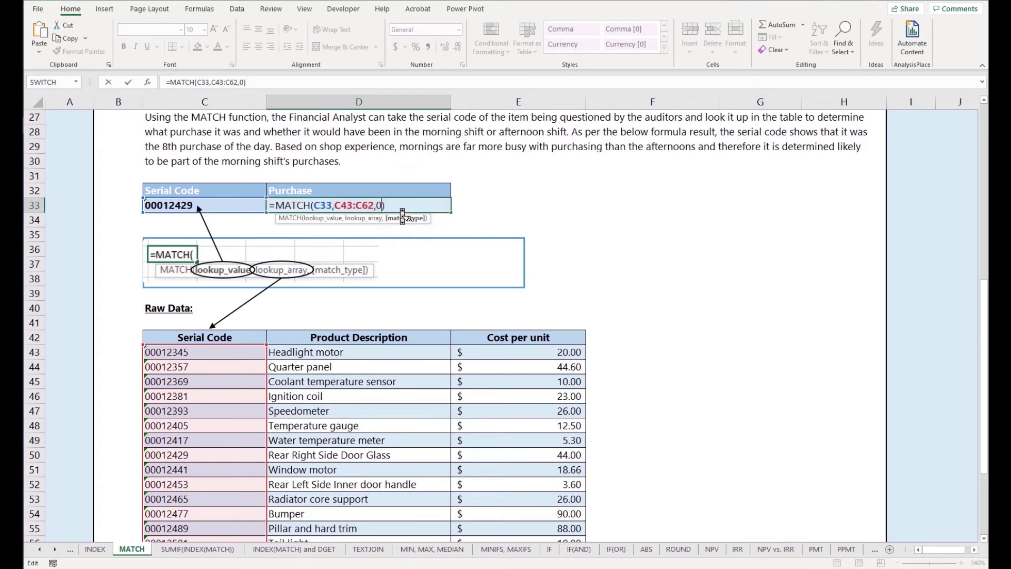
- Re-enter the match type in D33's MATCH formula, trying 1 before restoring 0 for an exact match, and commit the formula
scroll(455, 214, up, 2)
key(BackSpace)
key(BackSpace)
text(1)
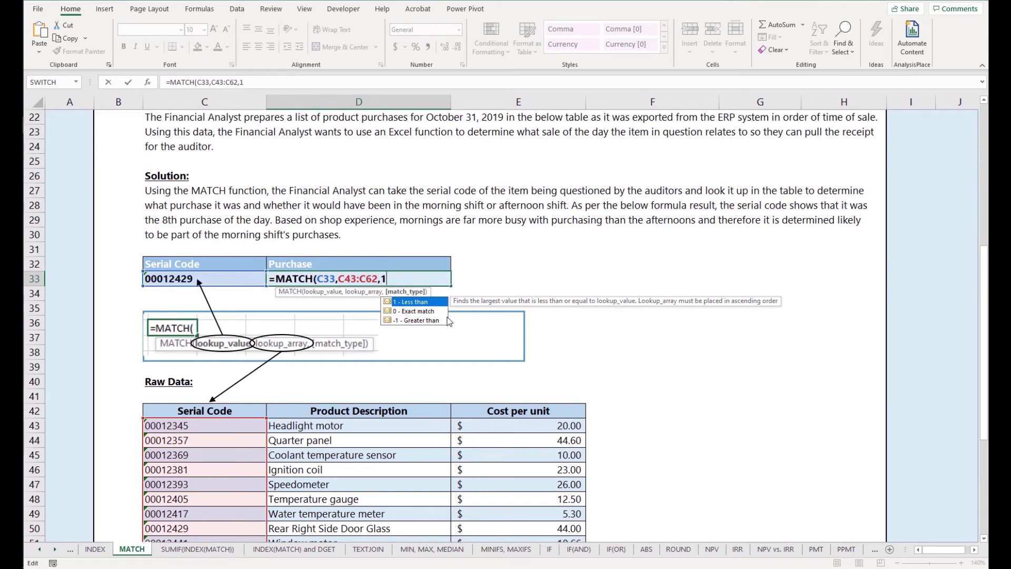
key(BackSpace)
text(0))
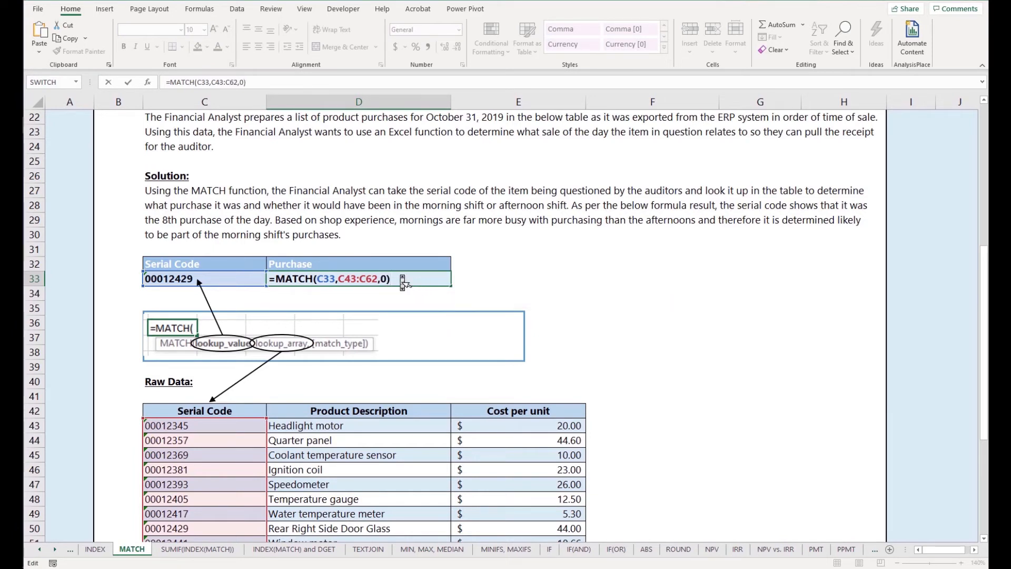
key(Left)
key(Left)
key(Return)
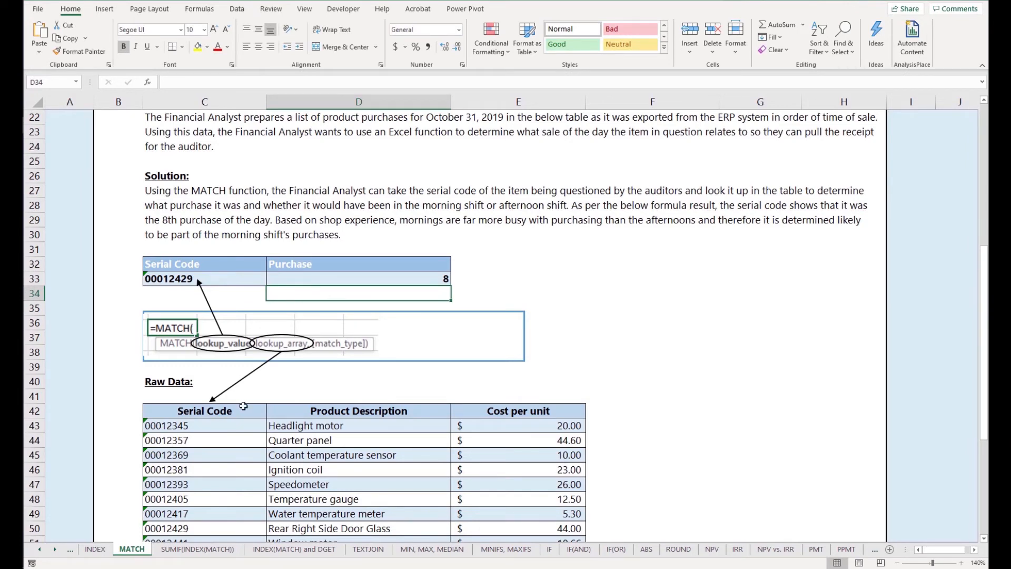
- Find the looked-up serial code in the Raw Data table and select its entire row, row 50
scroll(226, 452, down, 2)
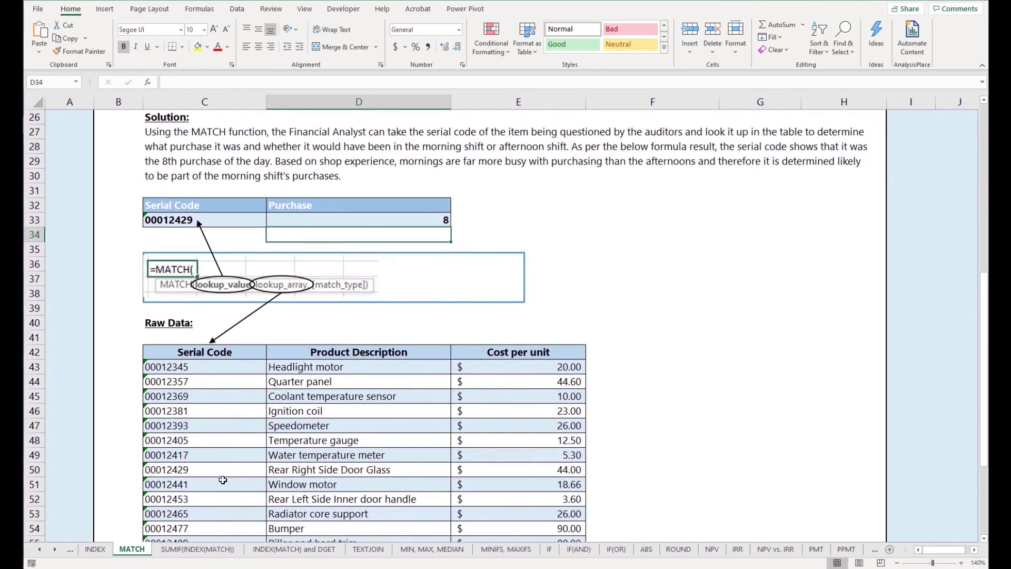
click(215, 470)
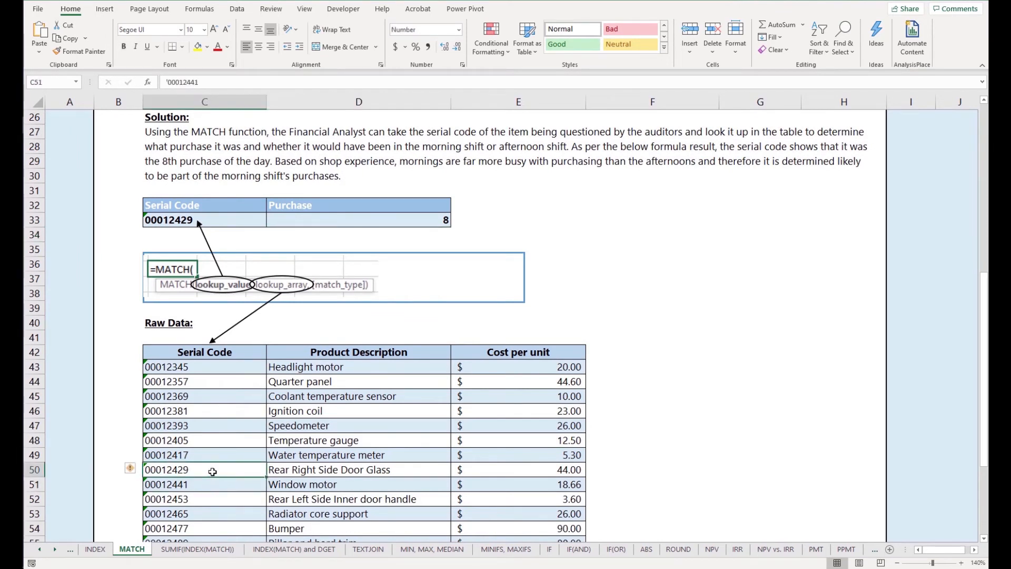
key(shift+space)
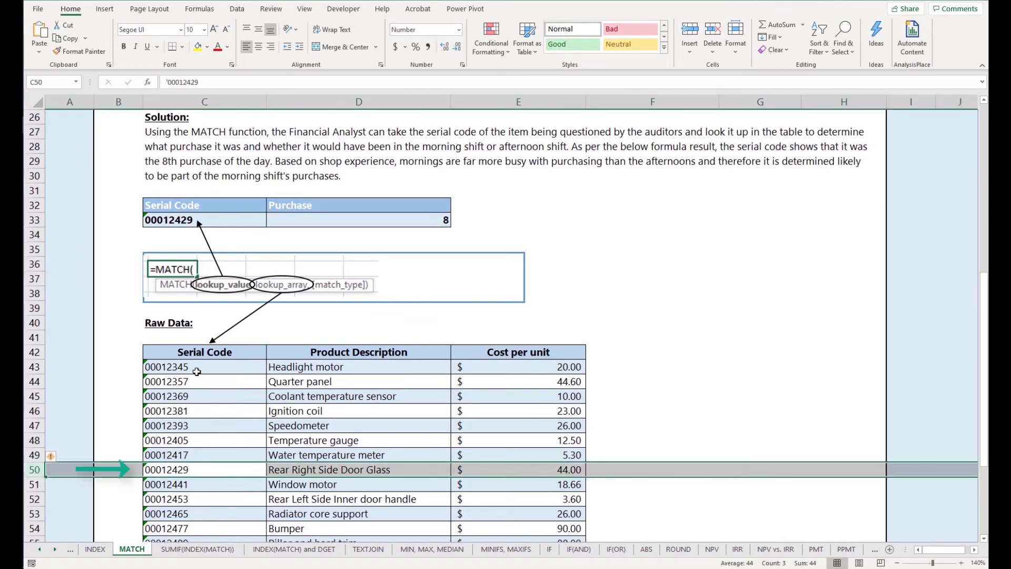
- Select the serial codes from the first entry through the matching one, C43:C50, to check the match position
click(198, 370)
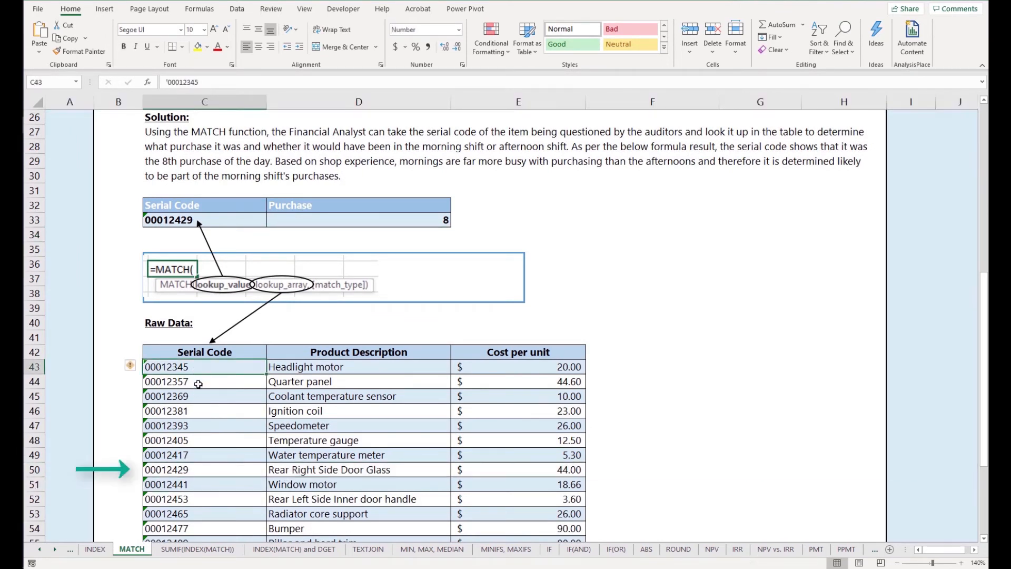
shift+click(202, 454)
drag(194, 467, 192, 469)
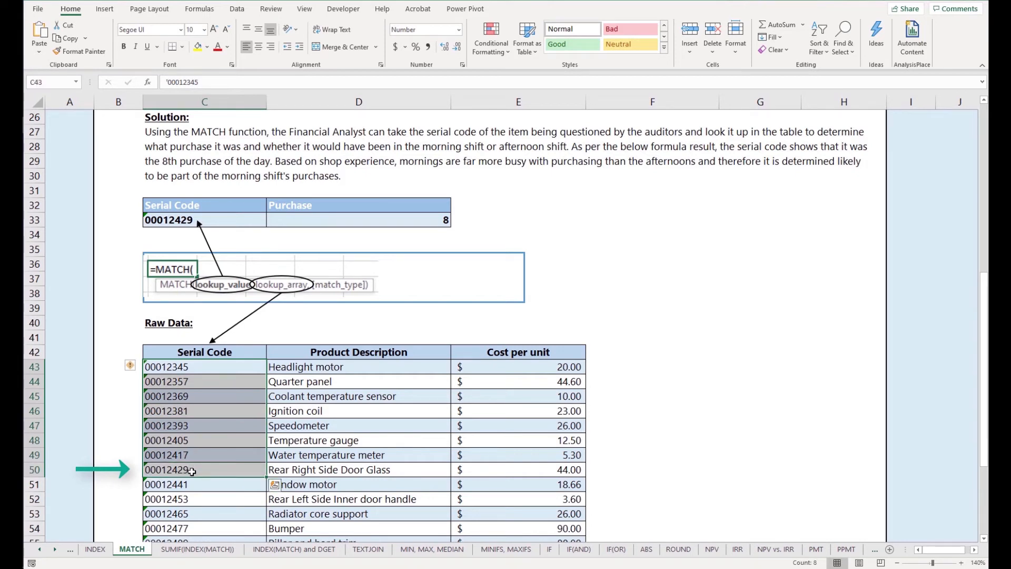
- Highlight the whole Rear Right Side Door Glass row and review it against the Solution text
click(200, 470)
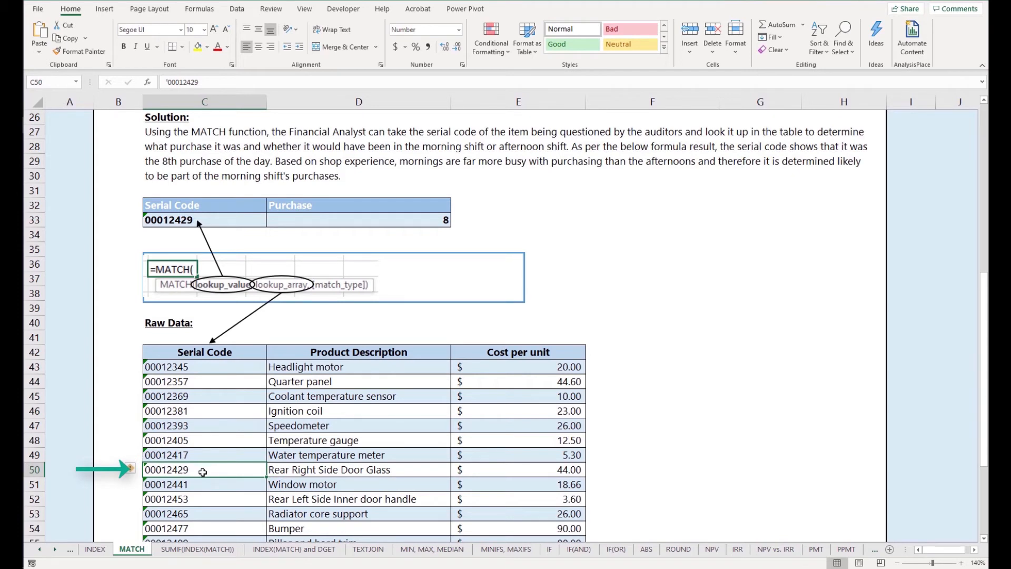
key(shift+space)
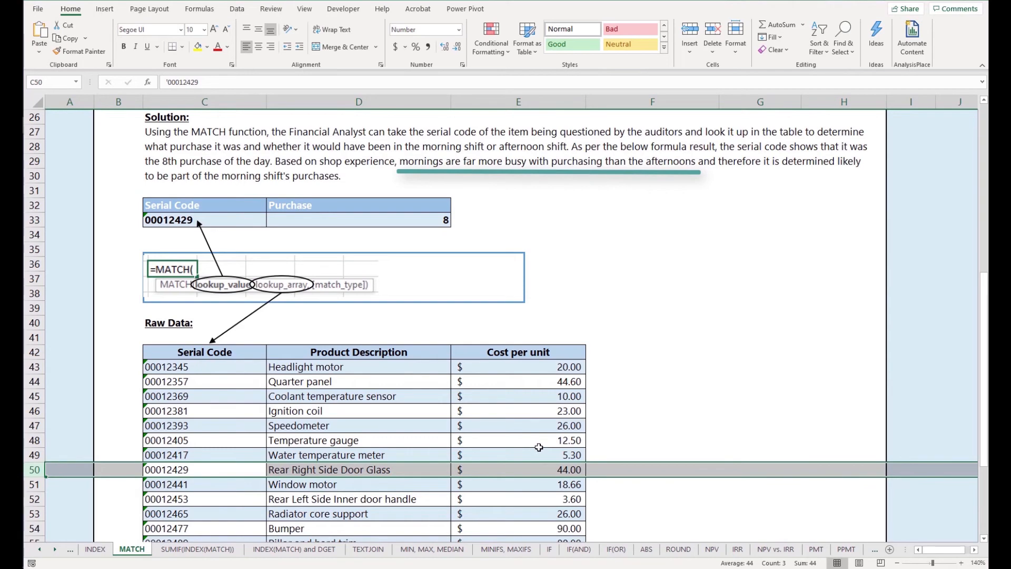
scroll(539, 445, up, 1)
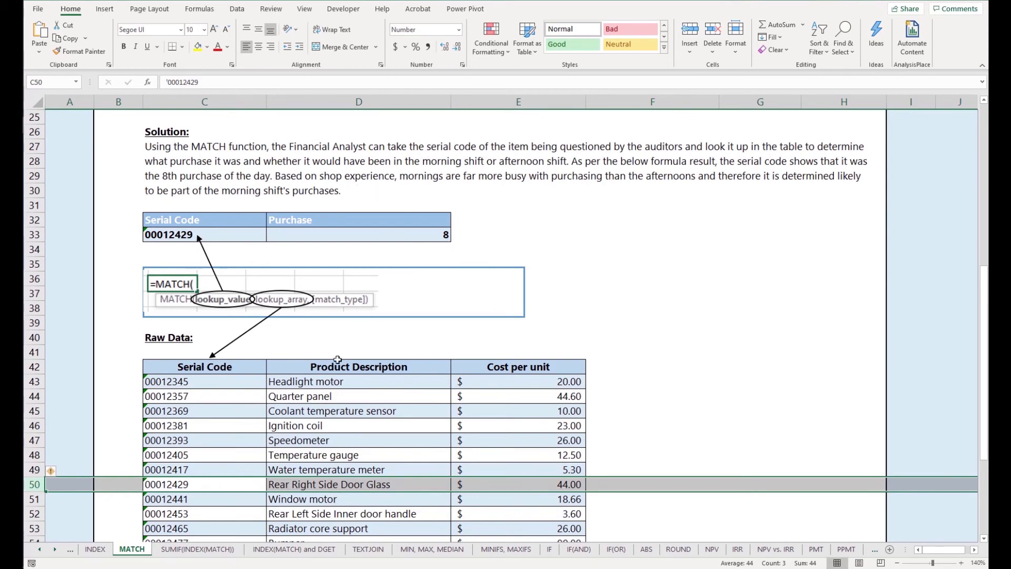
scroll(332, 405, down, 1)
click(325, 424)
scroll(260, 408, down, 1)
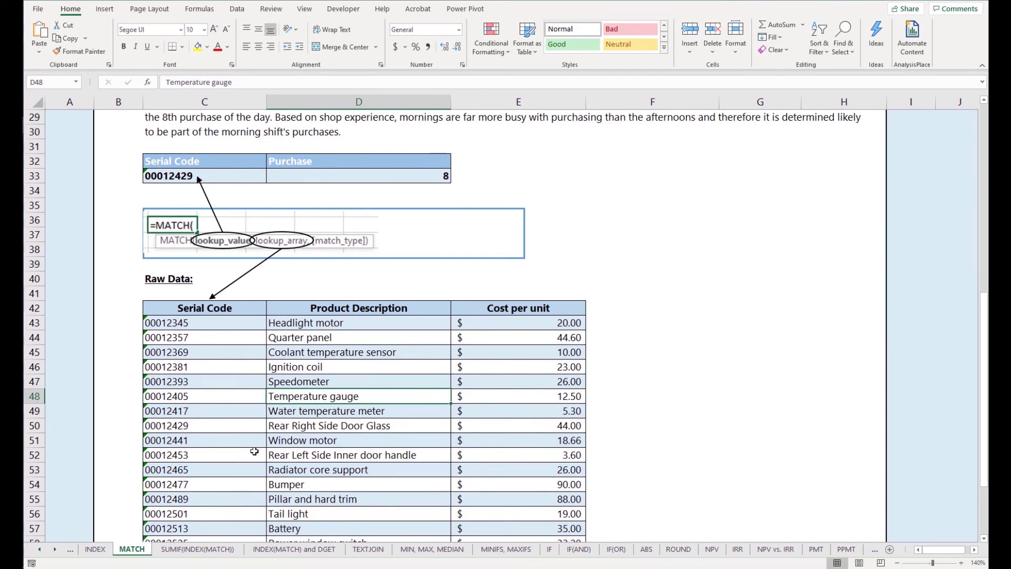
scroll(255, 448, up, 2)
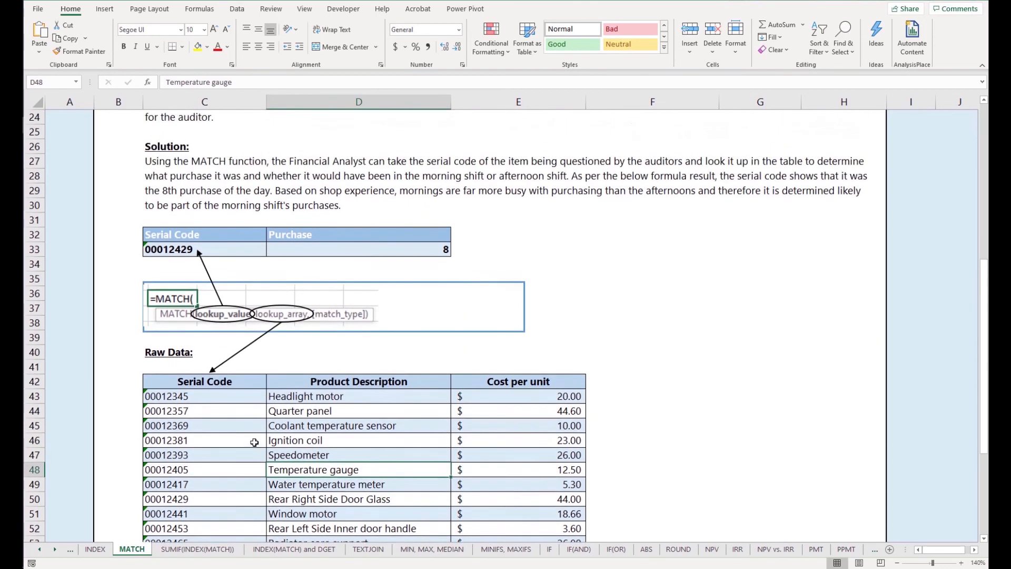